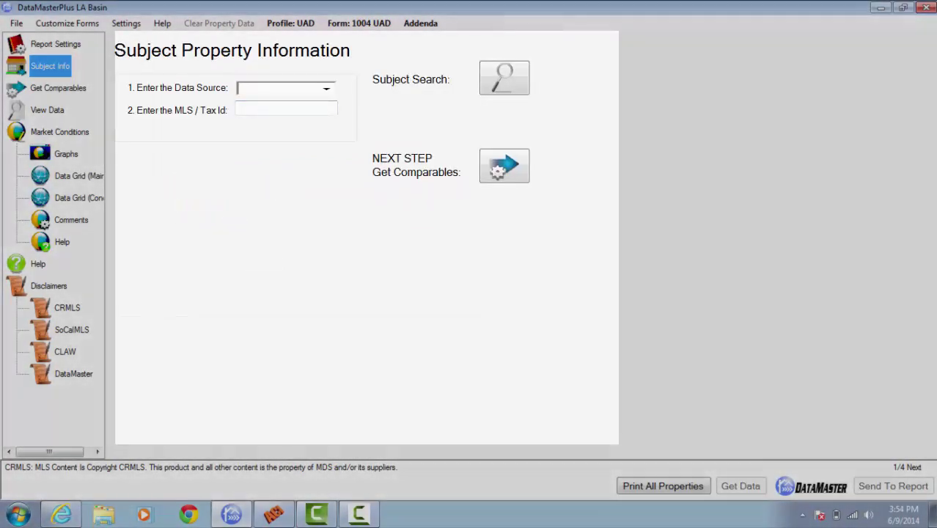
Retrieve the subject property's data from the CARETS data source using MLS number oc14034331
{"action": "left_click", "coordinate": [326, 89]}
{"action": "left_click", "coordinate": [270, 105]}
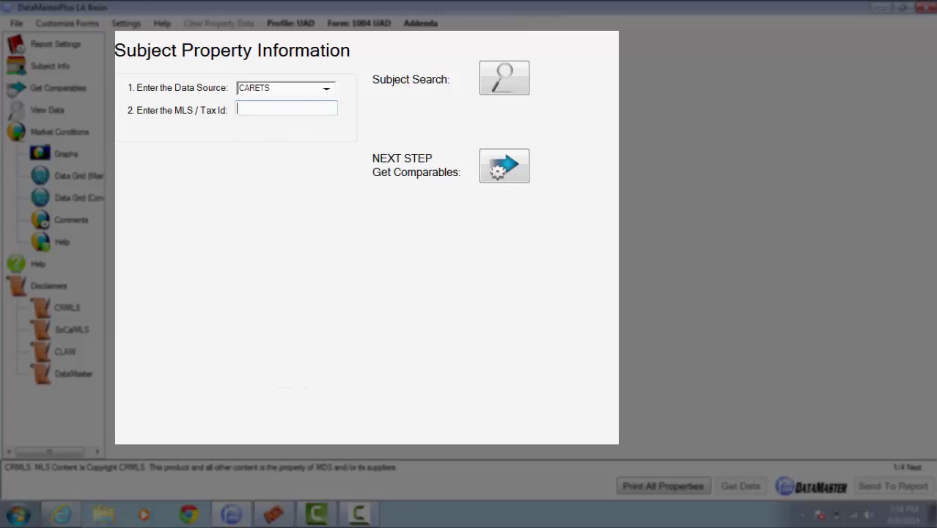
{"action": "type", "text": "oc"}
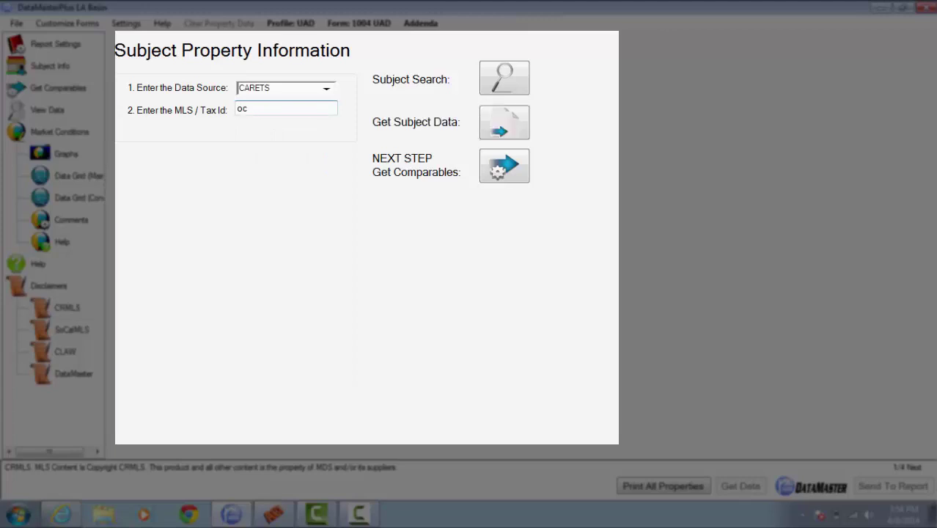
{"action": "type", "text": "14034331"}
{"action": "key", "text": "Return"}
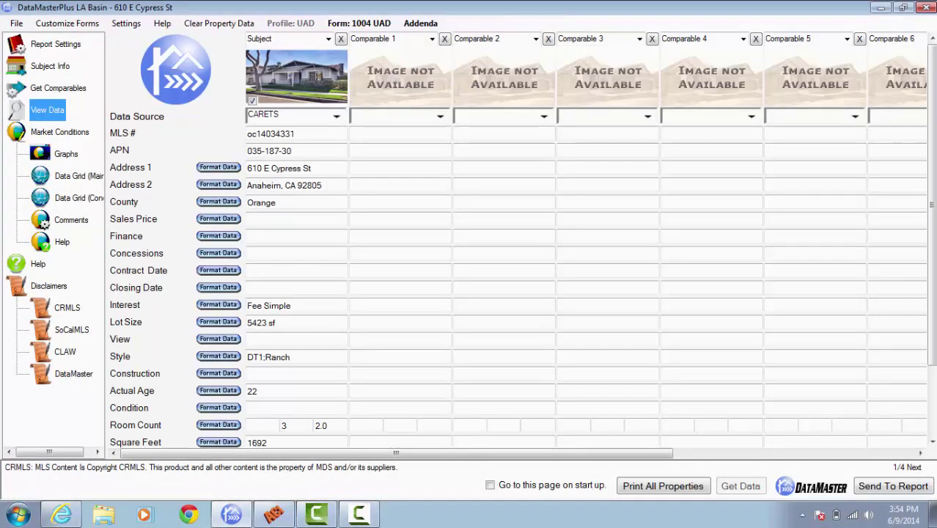
Set the comparables' data source to CARETS MLS # and enter pw14004164 for Comparable 1 and pw13097044 for Comparable 2
{"action": "left_click", "coordinate": [440, 116]}
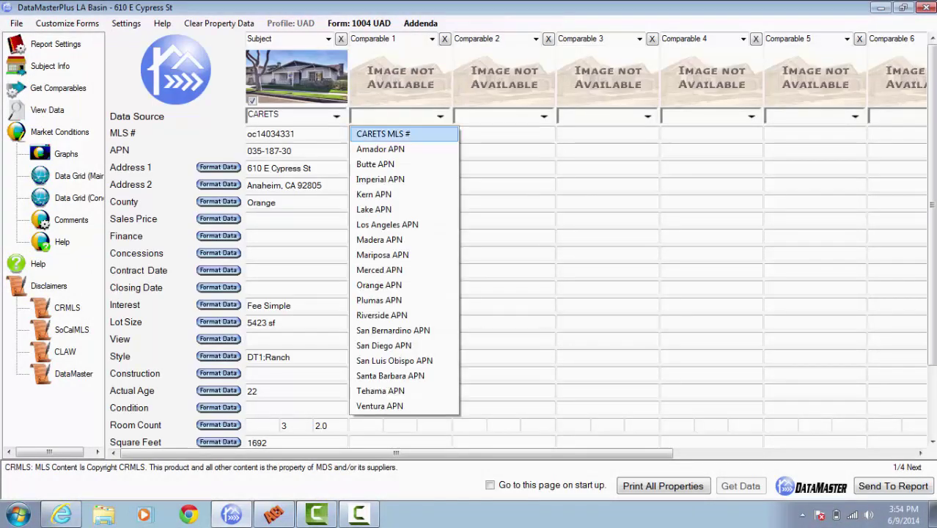
{"action": "key", "text": "Return"}
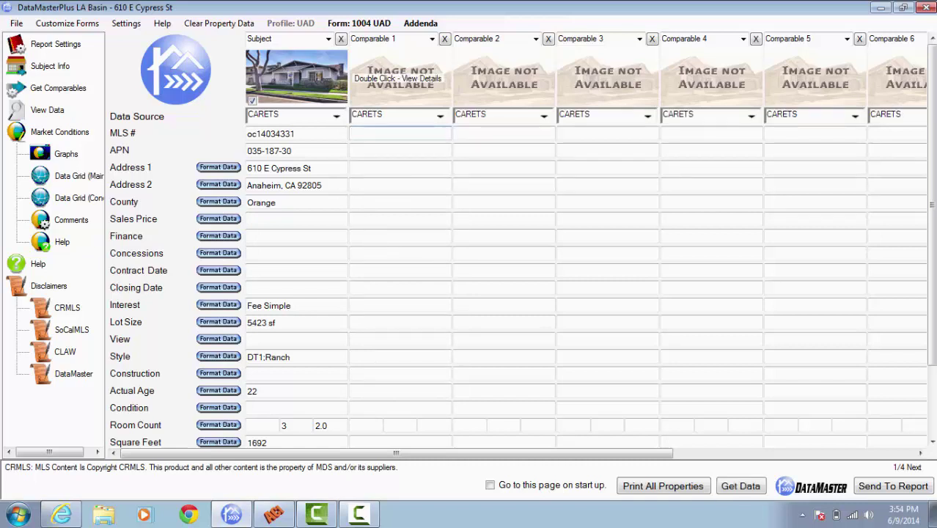
{"action": "type", "text": "pw14004164"}
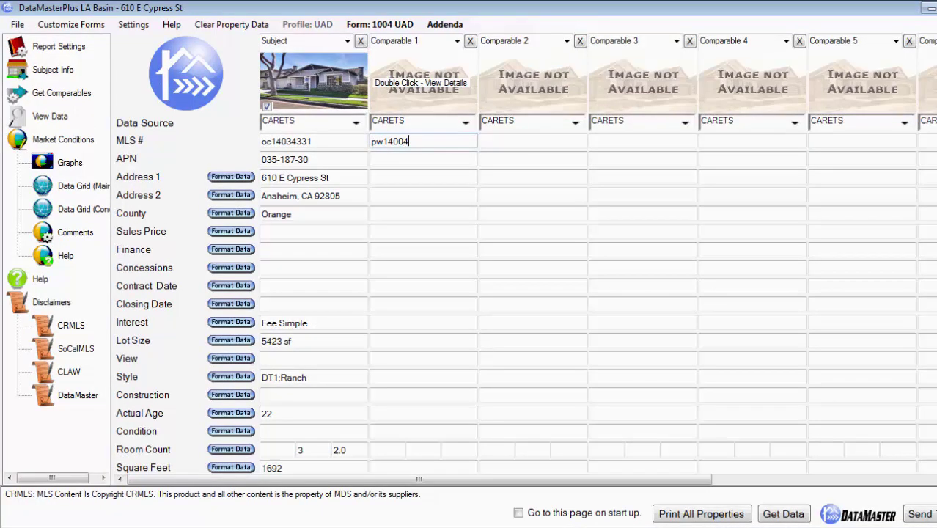
{"action": "key", "text": "Tab"}
{"action": "type", "text": "p"}
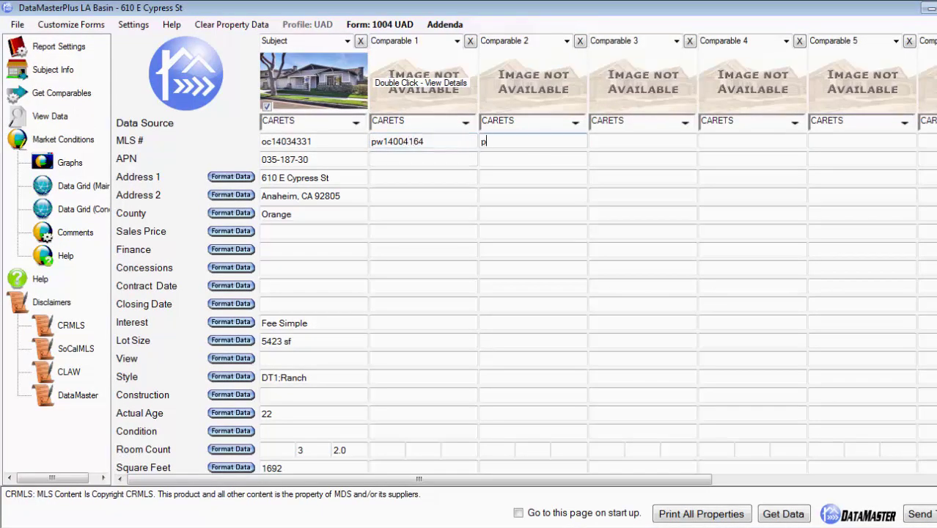
{"action": "type", "text": "w13097044"}
{"action": "key", "text": "Tab"}
Enter MLS numbers pw13024916, pw13245519 and pw13134609 for Comparables 3, 4 and 5, and retrieve the data for all comparables
{"action": "type", "text": "pw13"}
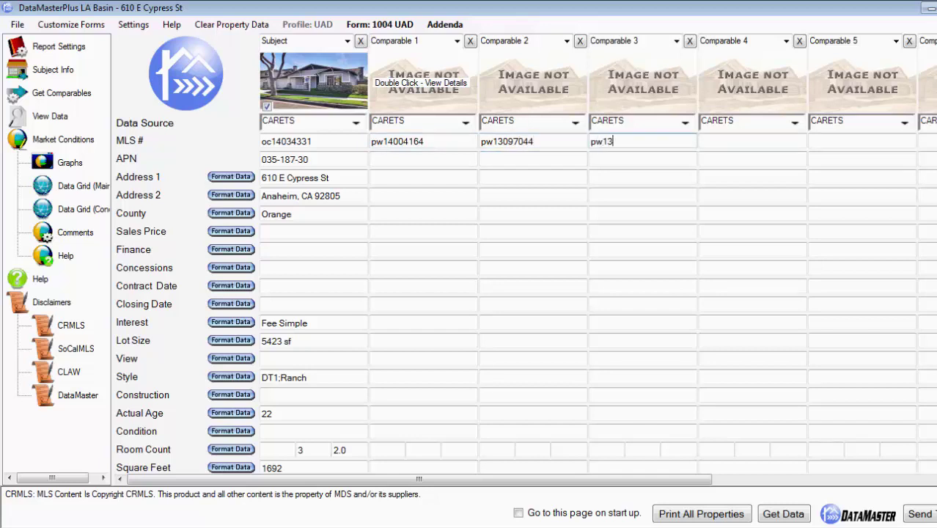
{"action": "type", "text": "024916"}
{"action": "key", "text": "Tab"}
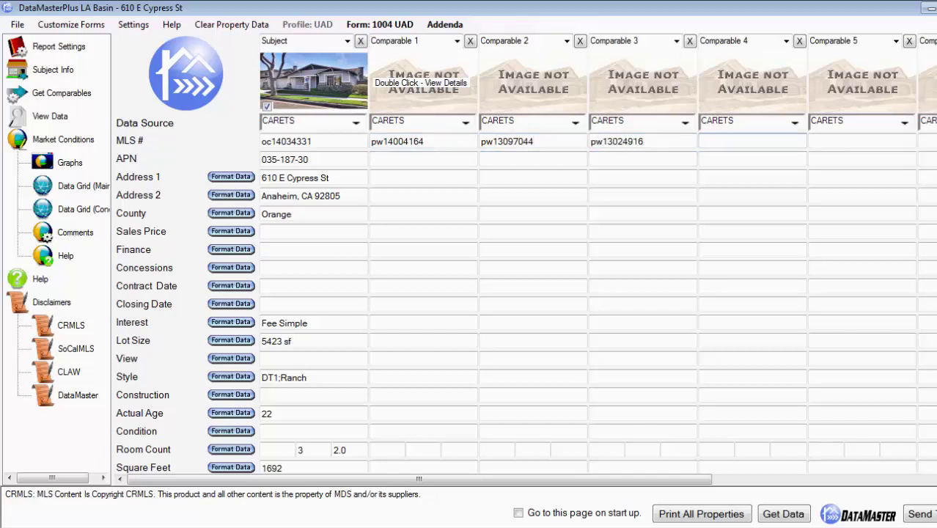
{"action": "type", "text": "pw13245519"}
{"action": "key", "text": "Tab"}
{"action": "type", "text": "pw131346"}
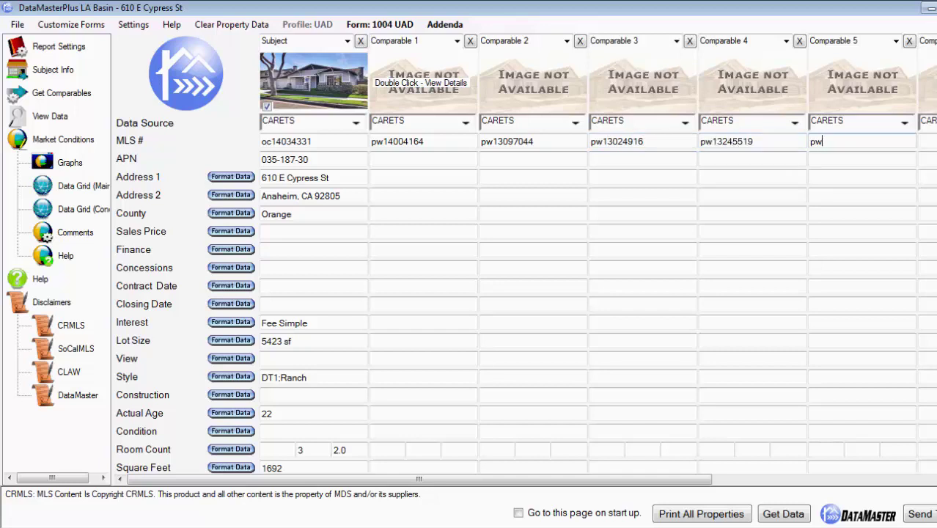
{"action": "type", "text": "09"}
{"action": "left_click", "coordinate": [783, 513]}
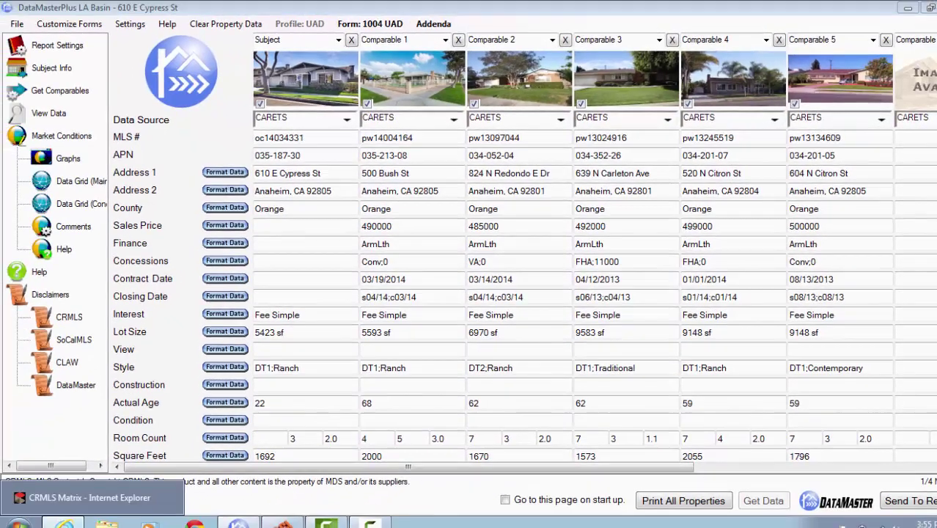
Switch to CRMLS Matrix, export all search results in Full format and send the opened file's data to the MAIN Market Conditions section
{"action": "left_click", "coordinate": [64, 523]}
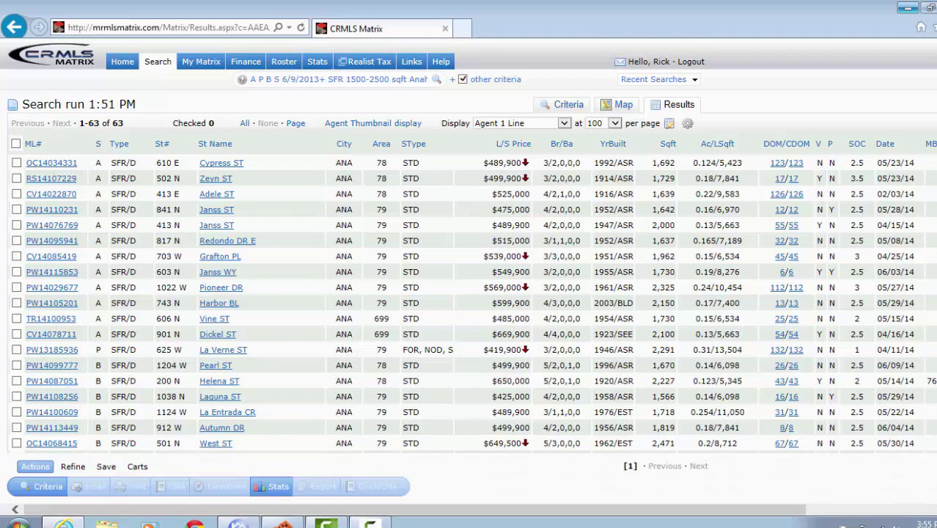
{"action": "left_click", "coordinate": [16, 143]}
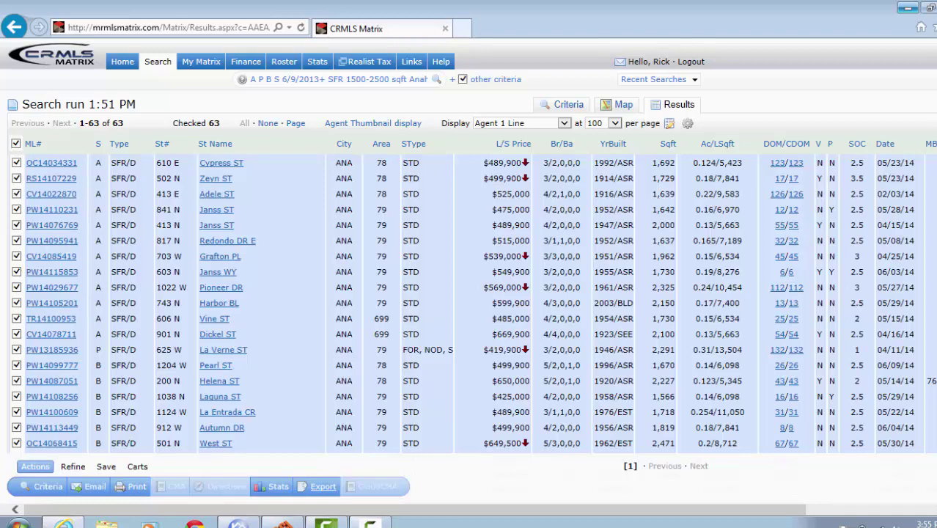
{"action": "left_click", "coordinate": [323, 486]}
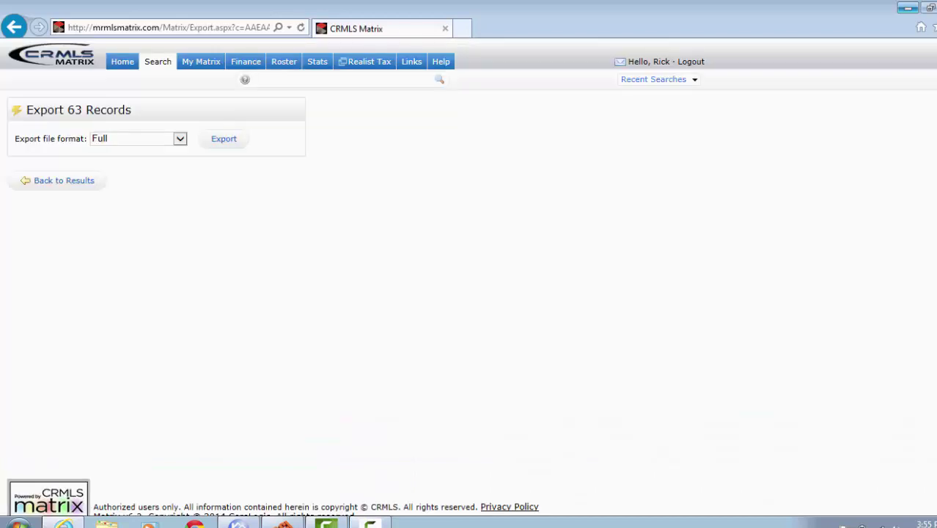
{"action": "left_click", "coordinate": [224, 138]}
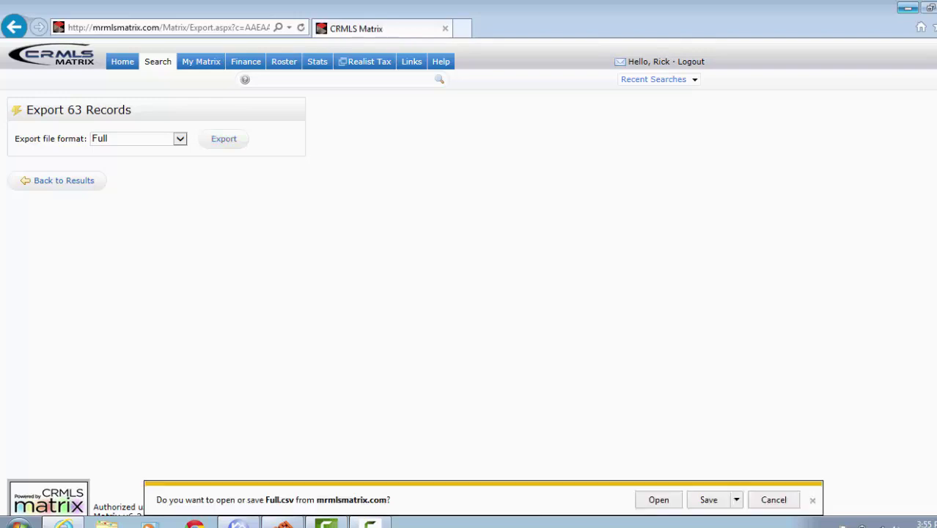
{"action": "key", "text": "alt+o"}
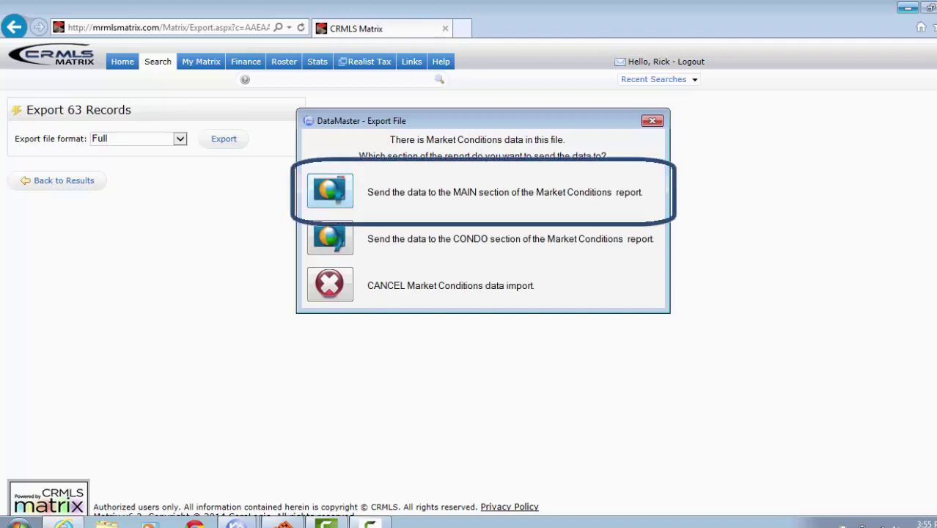
{"action": "left_click", "coordinate": [330, 191]}
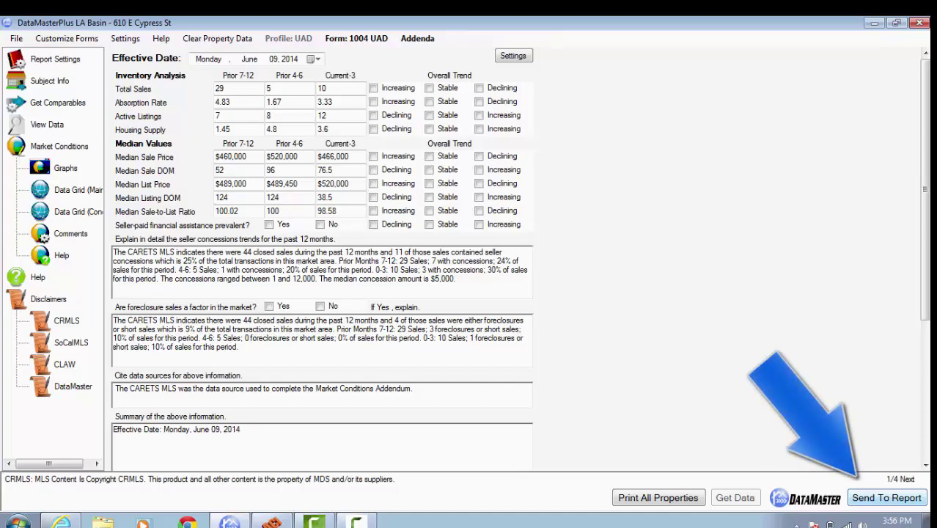
Send the data to the report, using the 04/08/2014 deed as the subject's prior sale and the 06/12/2013 deed for Comparable 1
{"action": "left_click", "coordinate": [886, 498]}
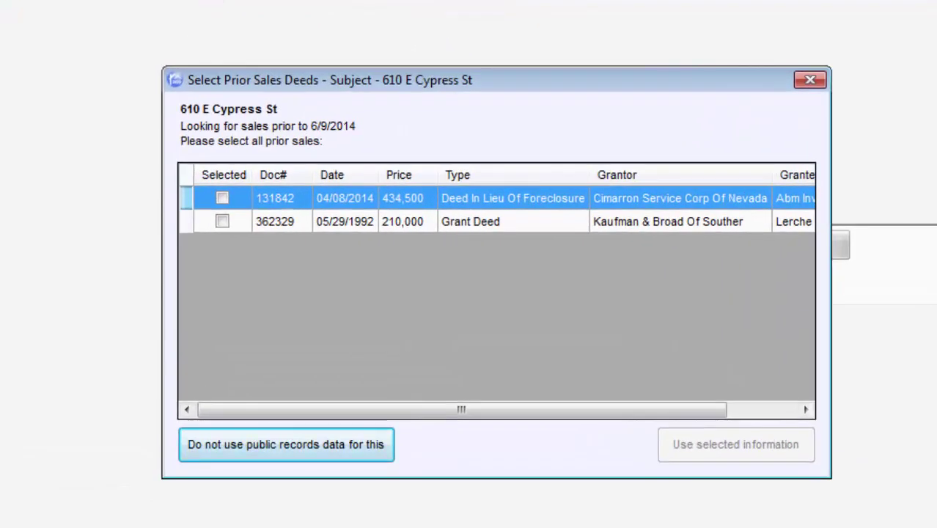
{"action": "left_click", "coordinate": [222, 198]}
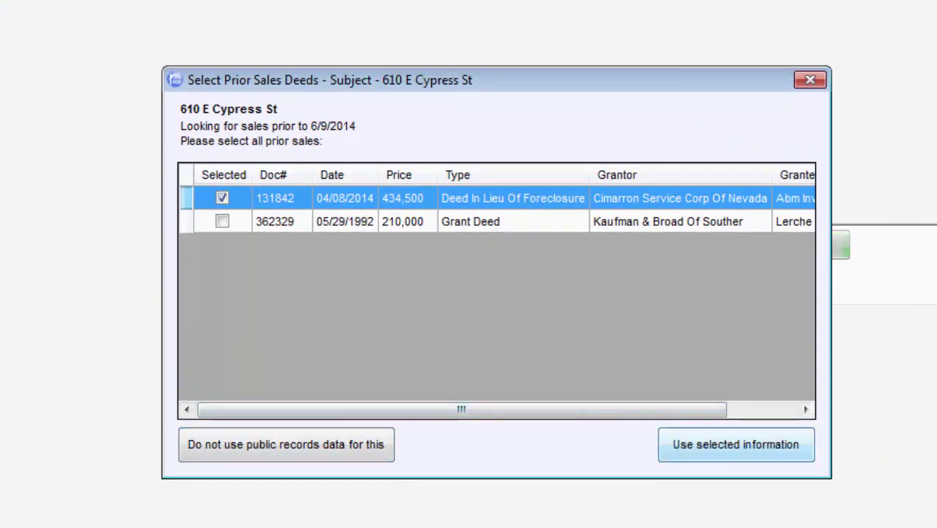
{"action": "left_click", "coordinate": [735, 445]}
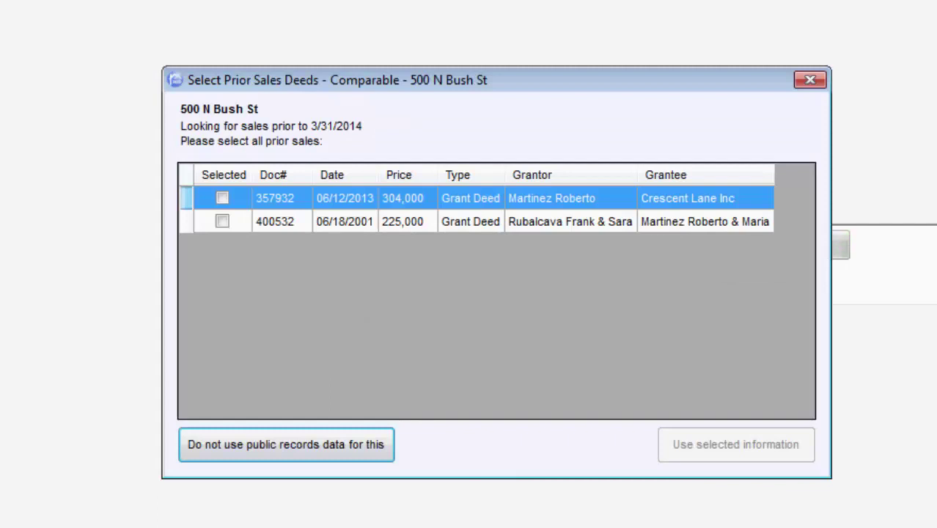
{"action": "left_click", "coordinate": [222, 198]}
{"action": "left_click", "coordinate": [735, 444]}
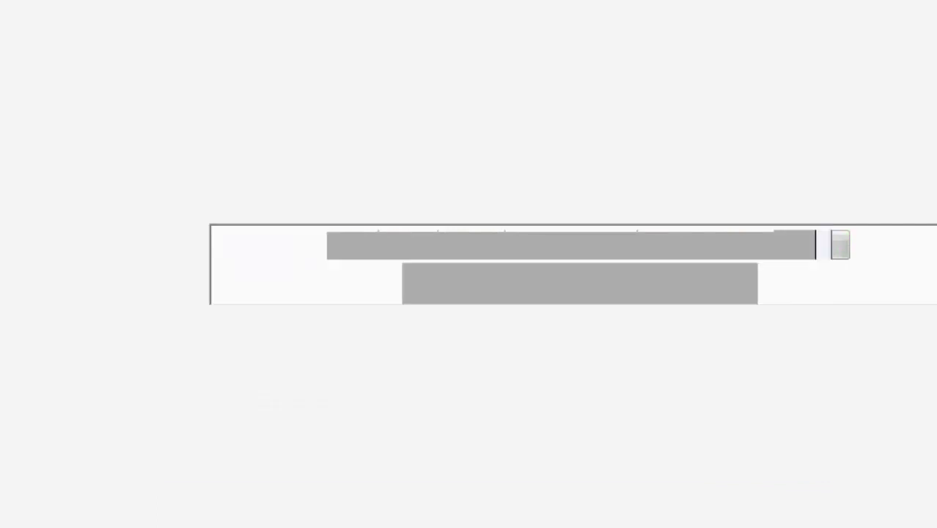
{"action": "key", "text": "Return"}
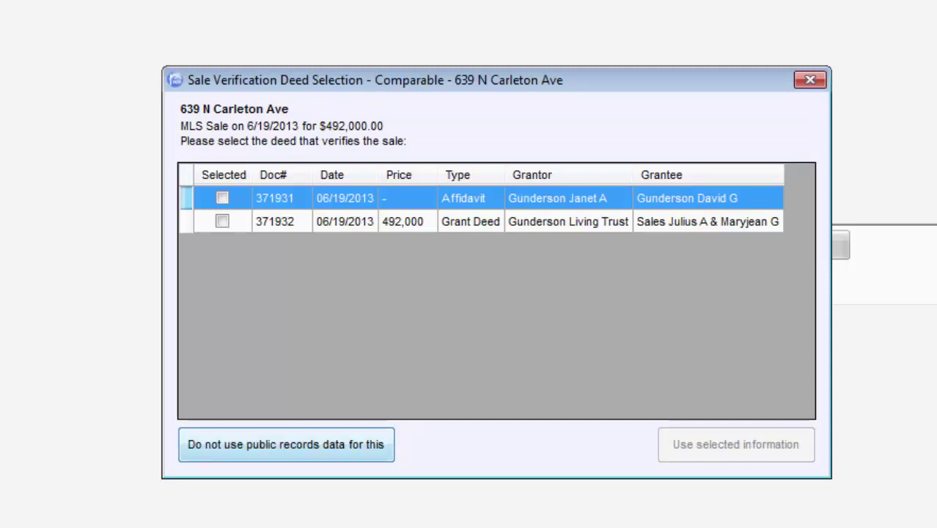
Verify Comparable 3's sale with the 492,000 grant deed and decline public records data for its prior sales
{"action": "left_click", "coordinate": [222, 221]}
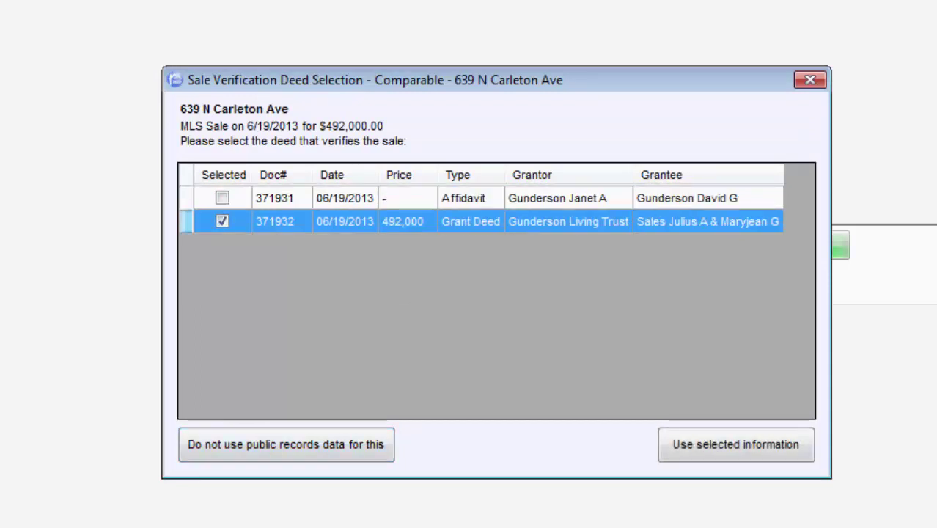
{"action": "key", "text": "Return"}
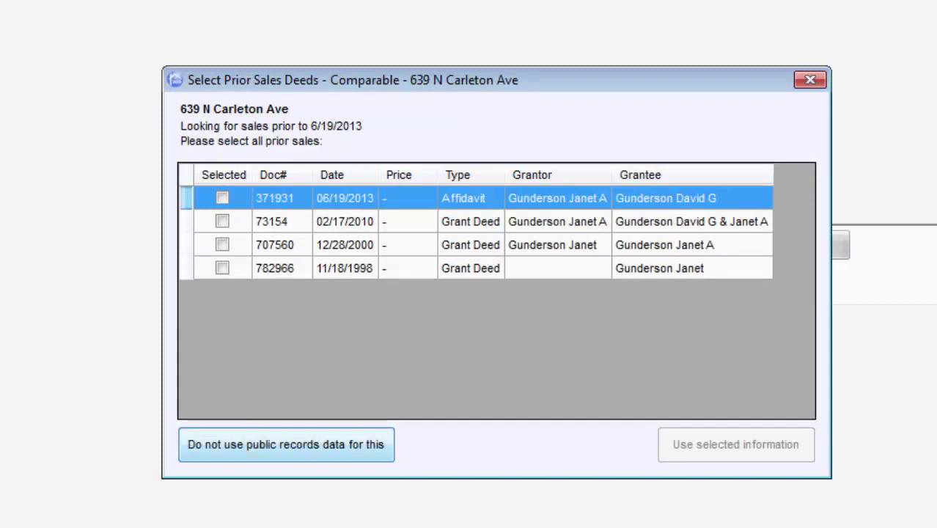
{"action": "key", "text": "Return"}
Use the 11/08/2013 grant deed as Comparable 4's prior sale and complete the prior sales deed selection for Comparable 5
{"action": "key", "text": "space"}
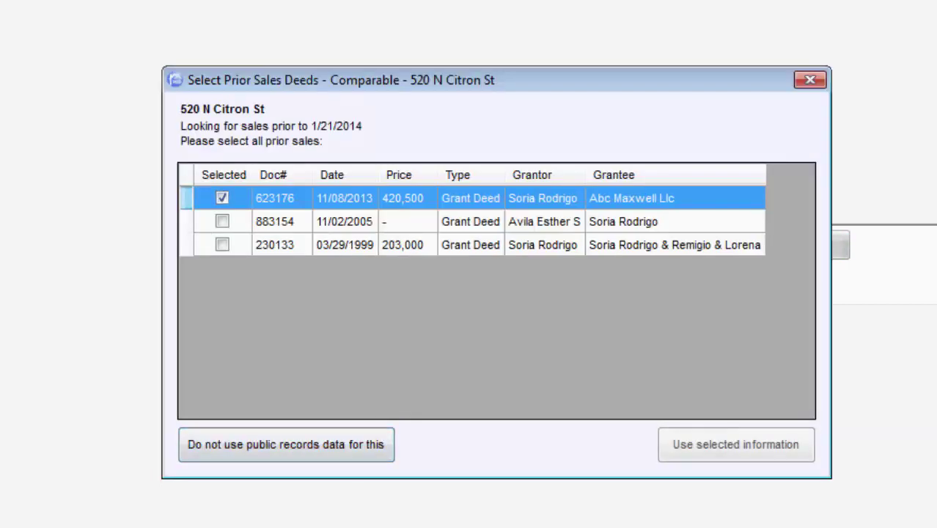
{"action": "key", "text": "Return"}
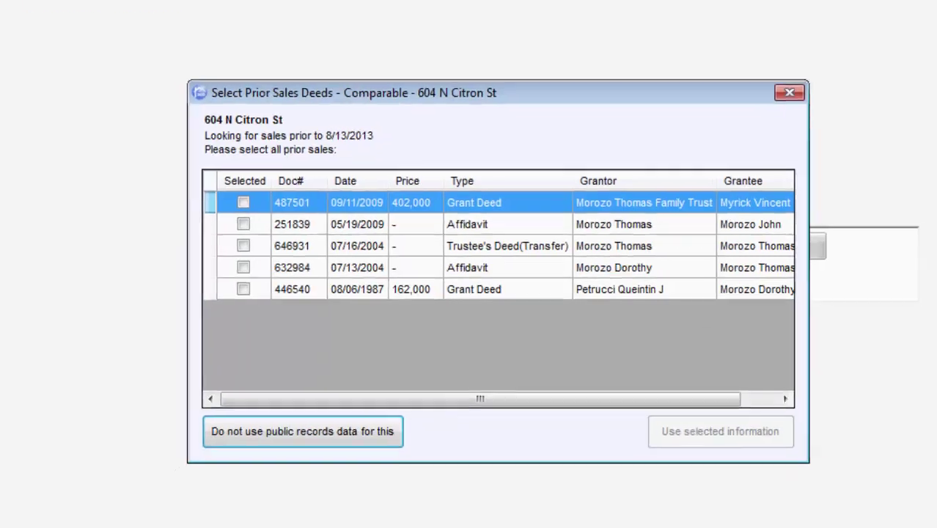
{"action": "key", "text": "Return"}
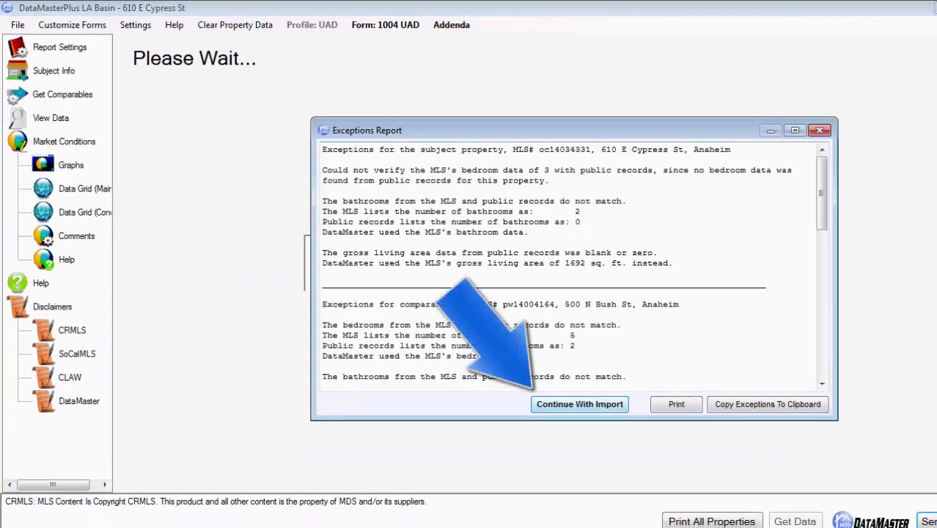
Continue the import past the exceptions report, submit the subject's house number and import the data into the current report
{"action": "key", "text": "Return"}
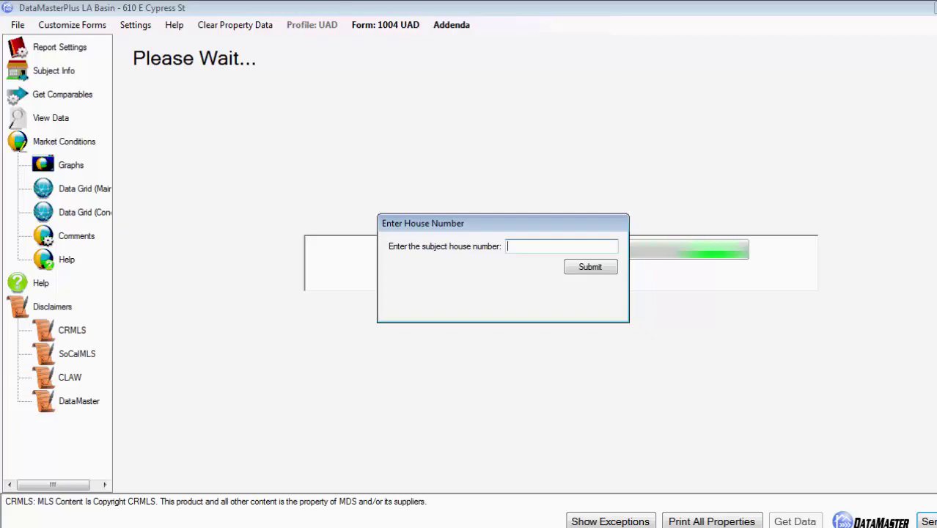
{"action": "type", "text": "620"}
{"action": "key", "text": "BackSpace"}
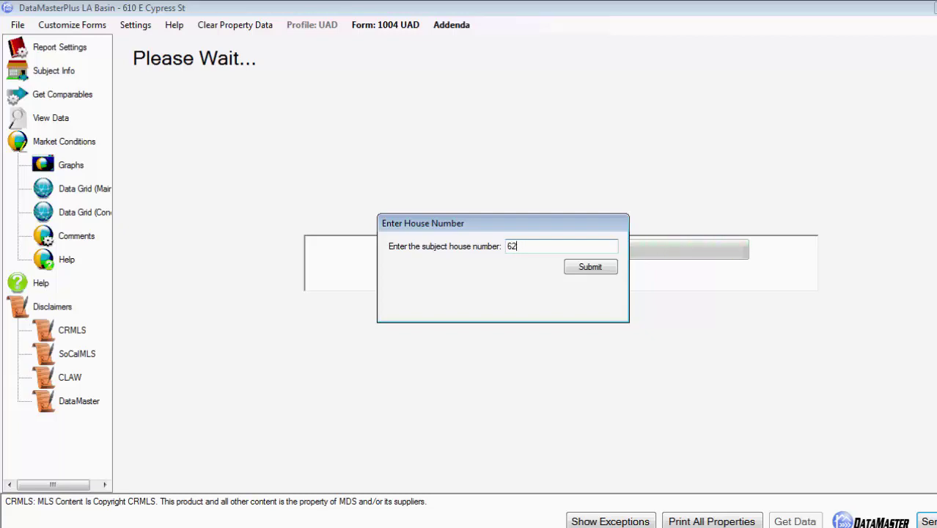
{"action": "key", "text": "BackSpace"}
{"action": "type", "text": "10"}
{"action": "key", "text": "Return"}
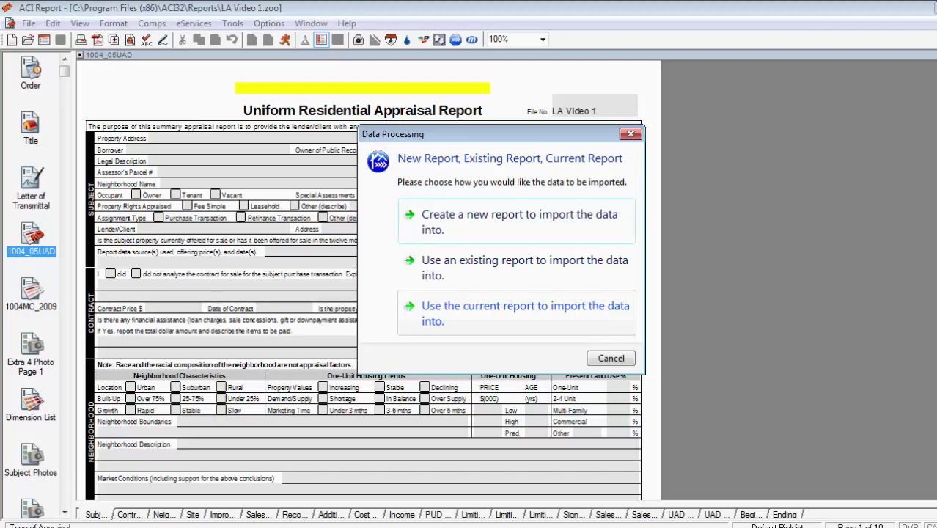
{"action": "left_click", "coordinate": [525, 313]}
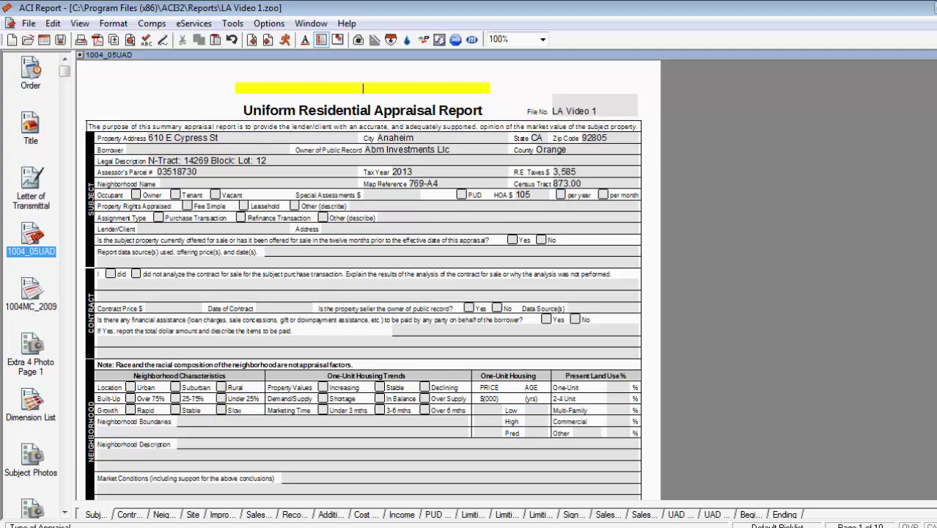
Review the imported subject, site and improvements data on the 1004_05UAD form, and examine its sales comparison grid
{"action": "scroll", "coordinate": [363, 279], "scroll_direction": "down", "scroll_amount": 5}
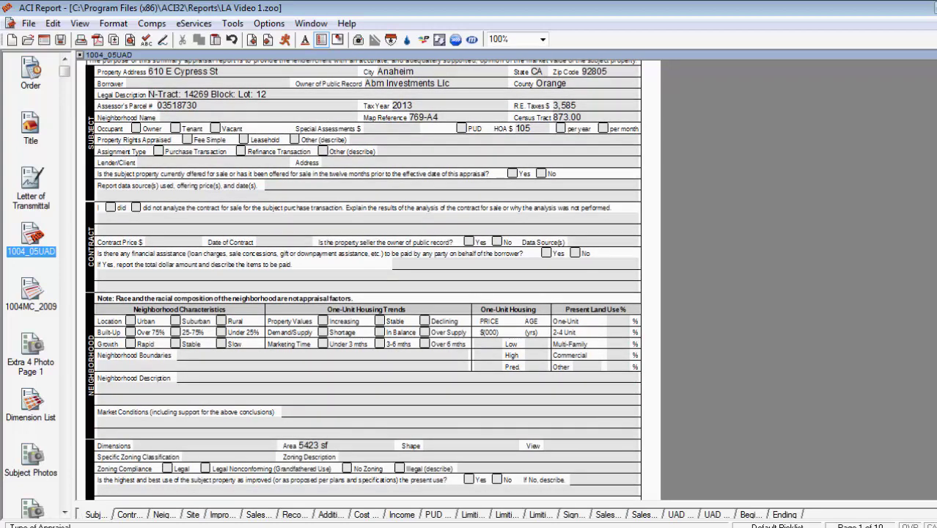
{"action": "scroll", "coordinate": [363, 278], "scroll_direction": "down", "scroll_amount": 3}
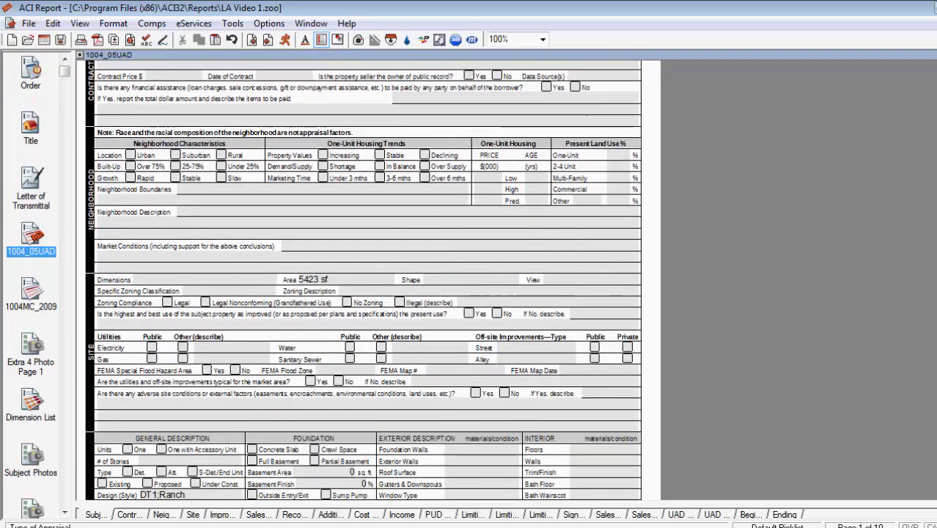
{"action": "scroll", "coordinate": [363, 279], "scroll_direction": "down", "scroll_amount": 1}
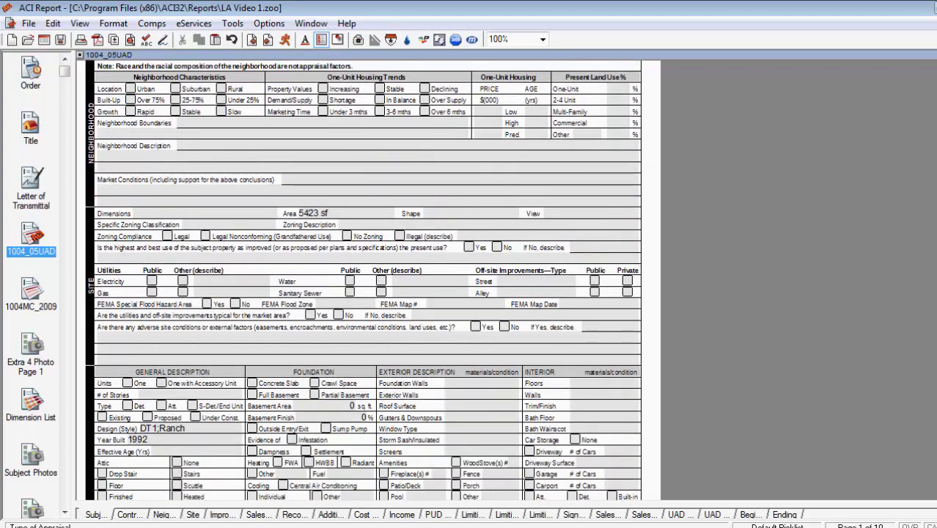
{"action": "scroll", "coordinate": [363, 281], "scroll_direction": "down", "scroll_amount": 3}
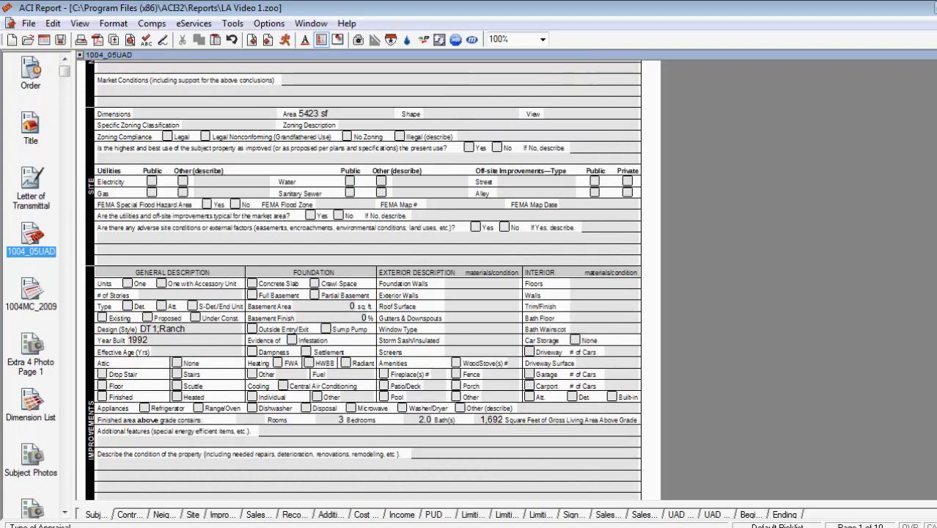
{"action": "scroll", "coordinate": [363, 279], "scroll_direction": "down", "scroll_amount": 2}
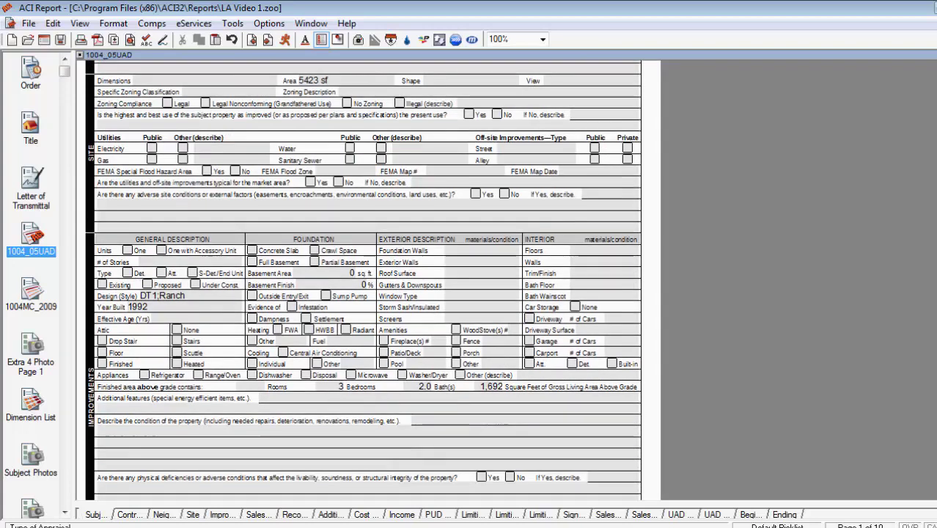
{"action": "scroll", "coordinate": [363, 279], "scroll_direction": "up", "scroll_amount": 2}
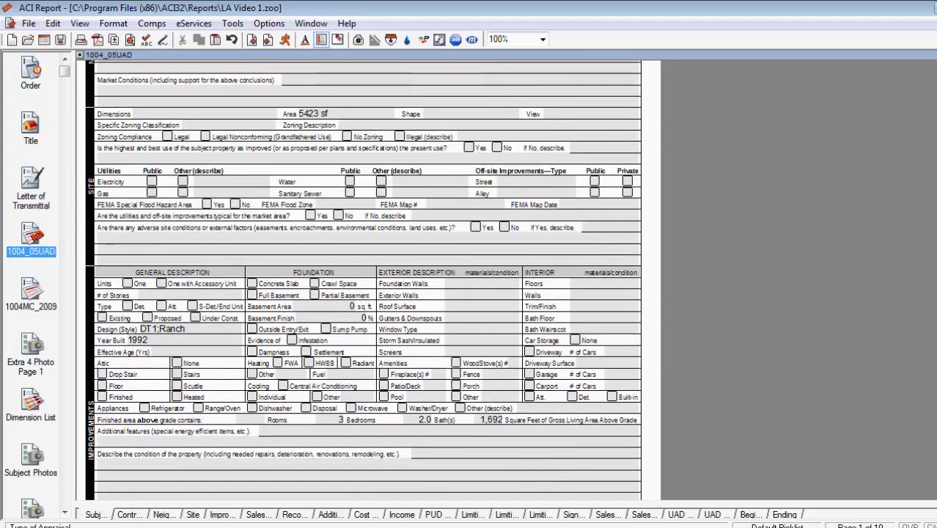
{"action": "left_click", "coordinate": [258, 514]}
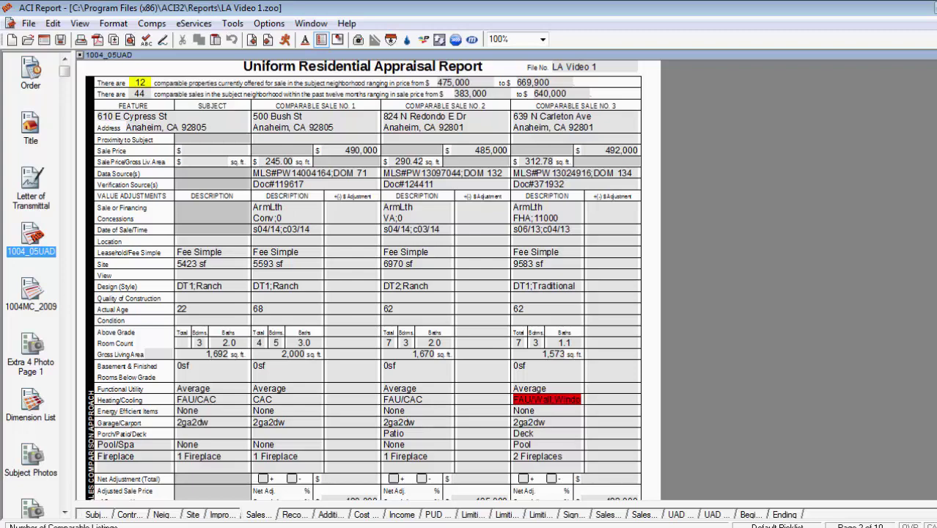
Examine the 1004MC_2009 Market Conditions Addendum, including the inventory analysis, median price figures and concession and foreclosure comments
{"action": "left_click", "coordinate": [31, 297]}
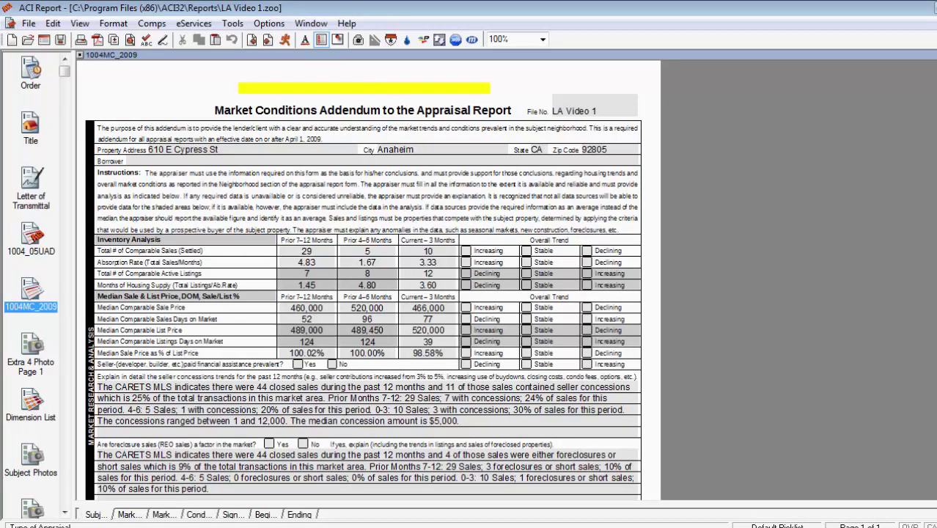
{"action": "scroll", "coordinate": [368, 280], "scroll_direction": "down", "scroll_amount": 1}
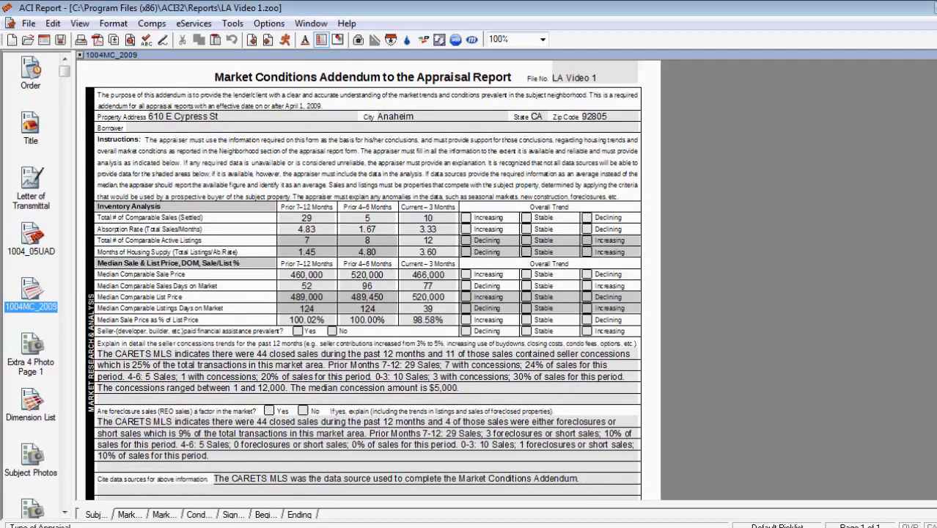
{"action": "scroll", "coordinate": [363, 279], "scroll_direction": "down", "scroll_amount": 2}
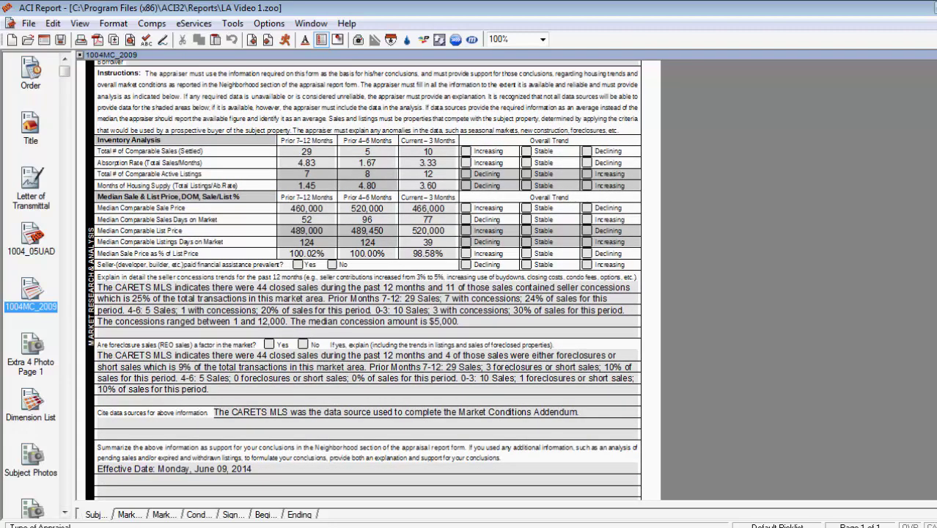
Look through all four market trend charts on the 1004MC Graph Addendum in Extra 4 Photo Page 1, and return to its heading
{"action": "left_click", "coordinate": [32, 348]}
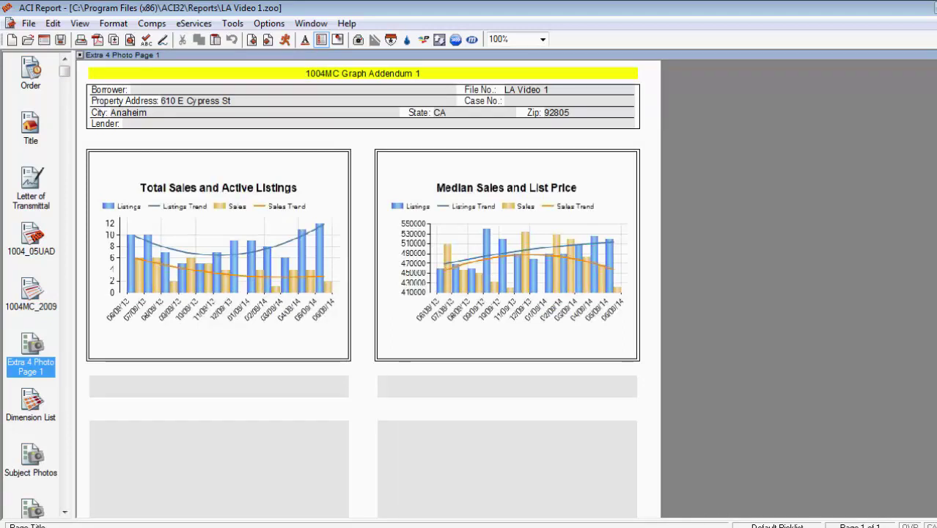
{"action": "scroll", "coordinate": [363, 288], "scroll_direction": "down", "scroll_amount": 3}
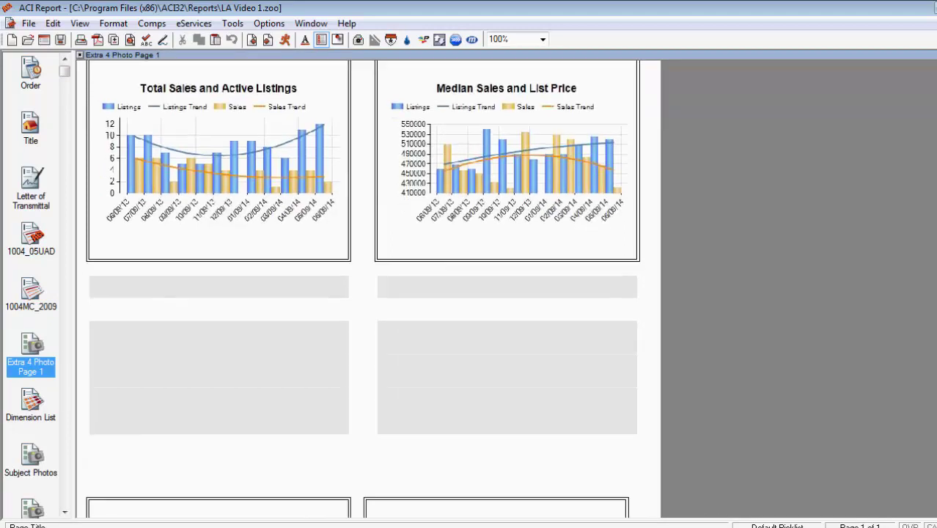
{"action": "scroll", "coordinate": [363, 288], "scroll_direction": "down", "scroll_amount": 4}
{"action": "scroll", "coordinate": [363, 288], "scroll_direction": "down", "scroll_amount": 5}
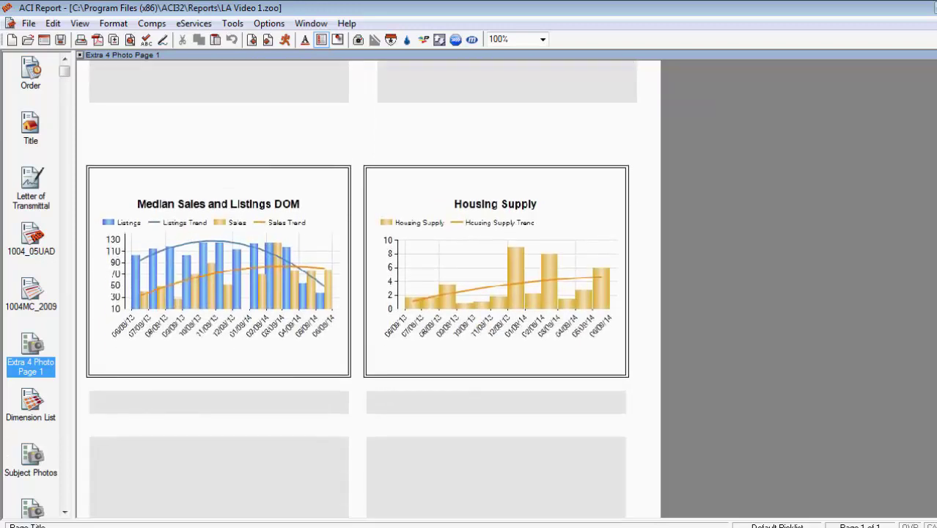
{"action": "scroll", "coordinate": [361, 293], "scroll_direction": "down", "scroll_amount": 2}
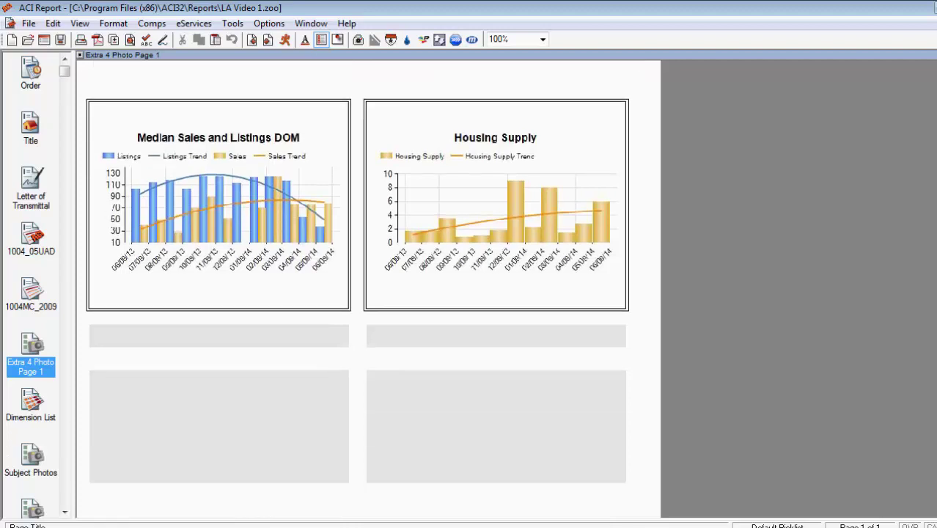
{"action": "scroll", "coordinate": [360, 293], "scroll_direction": "up", "scroll_amount": 10}
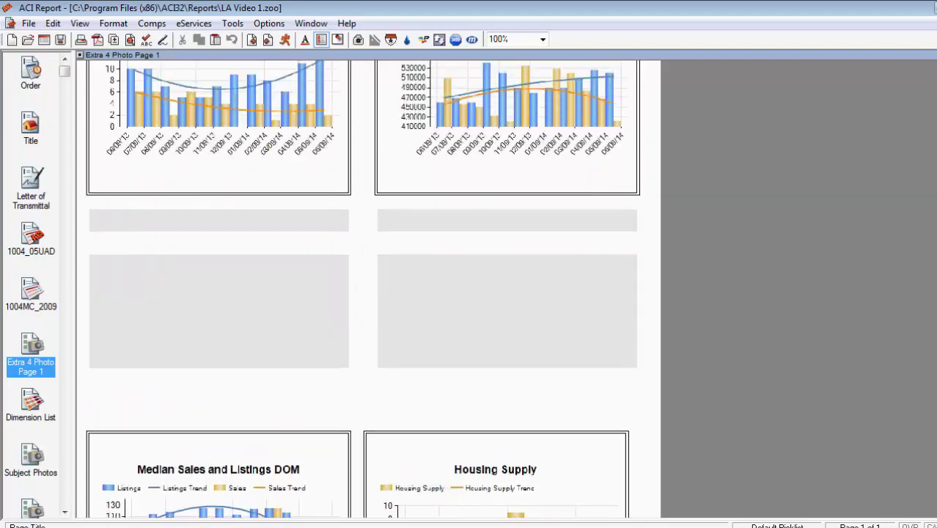
{"action": "scroll", "coordinate": [363, 286], "scroll_direction": "up", "scroll_amount": 5}
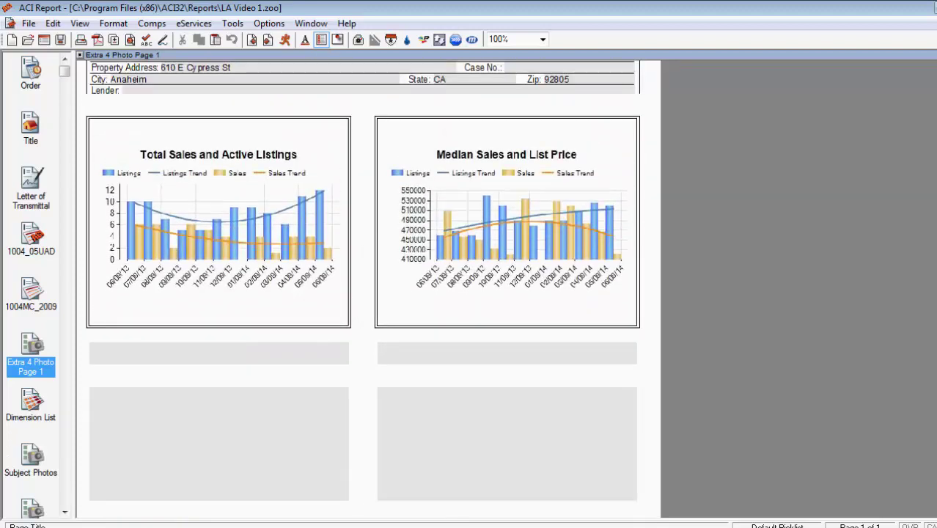
{"action": "scroll", "coordinate": [363, 286], "scroll_direction": "up", "scroll_amount": 1}
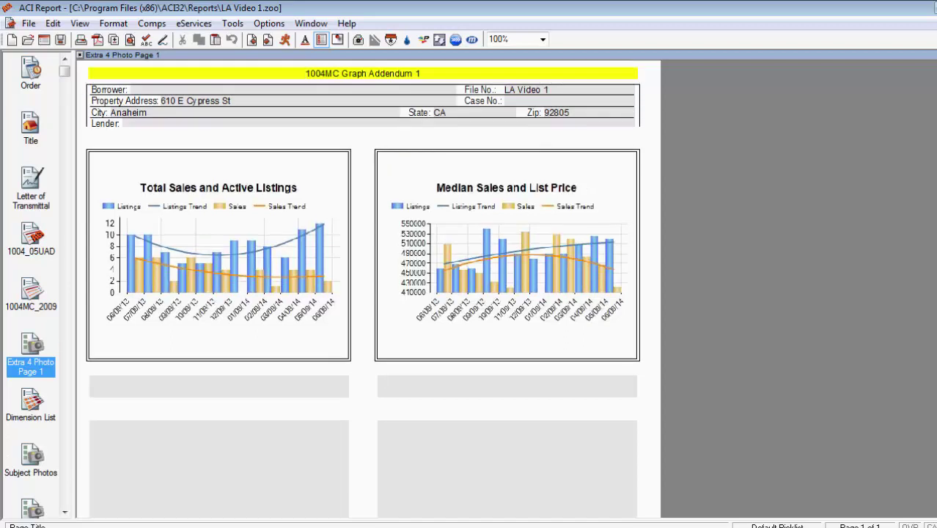